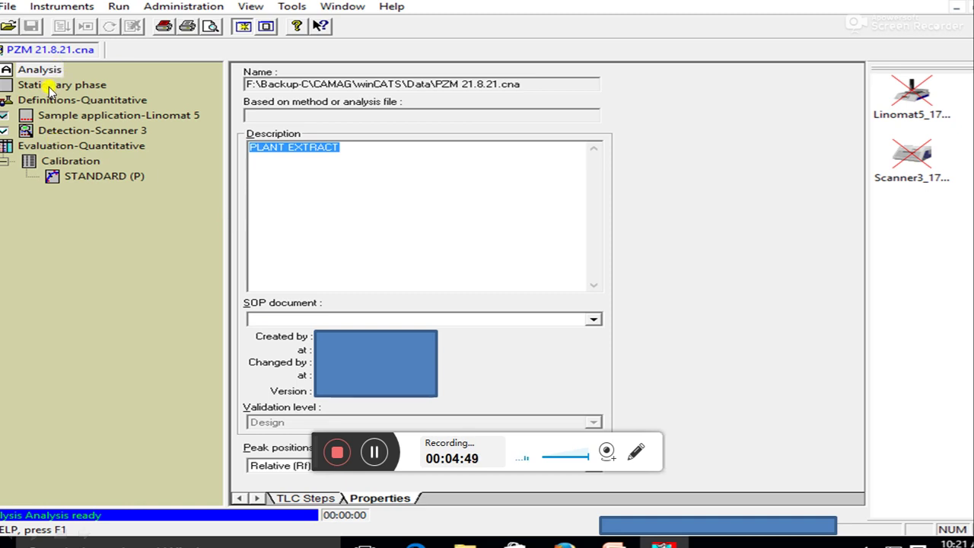
- Review the stationary phase settings and the general quantitative definitions for samples, substances and evaluation
click(49, 86)
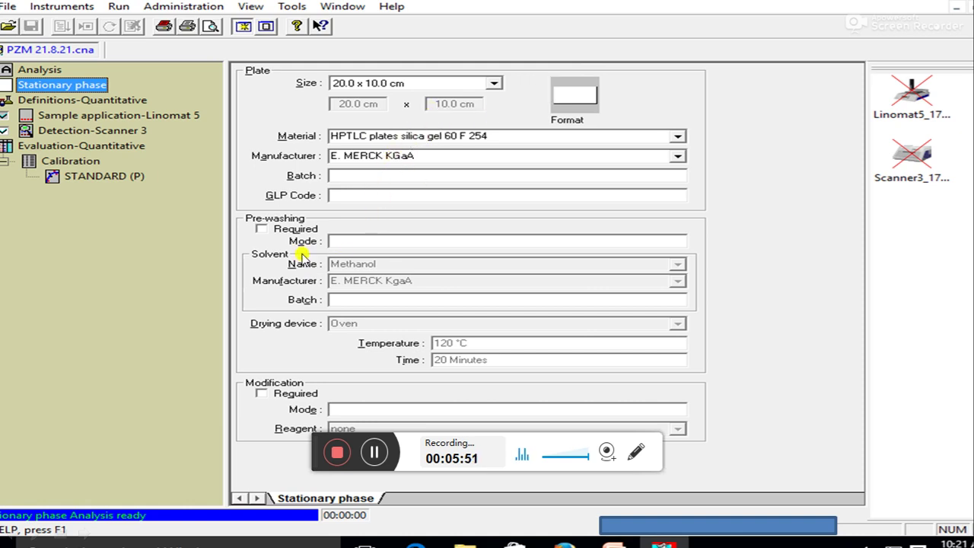
click(130, 101)
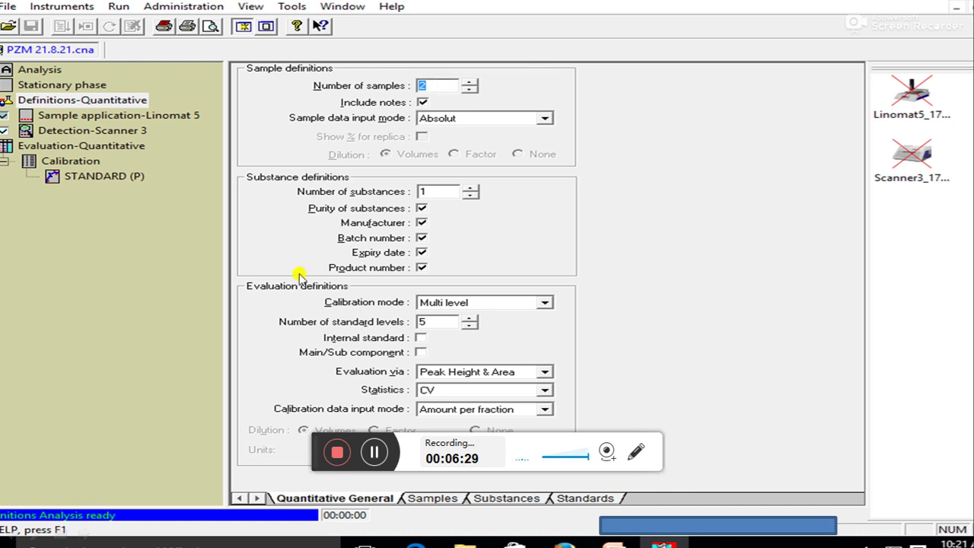
click(423, 209)
click(422, 209)
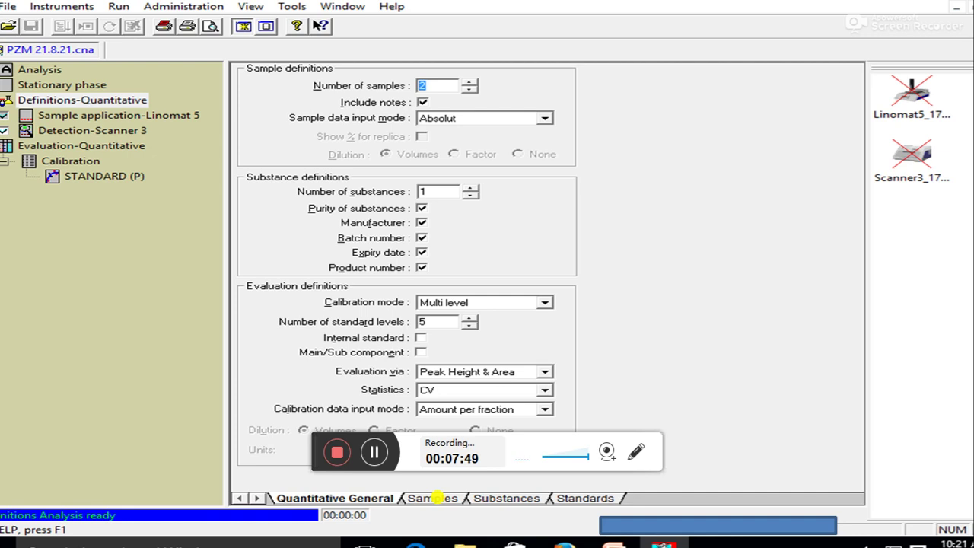
- Examine the sample IDs, the substance table and the standard levels in the quantitative definitions
click(434, 497)
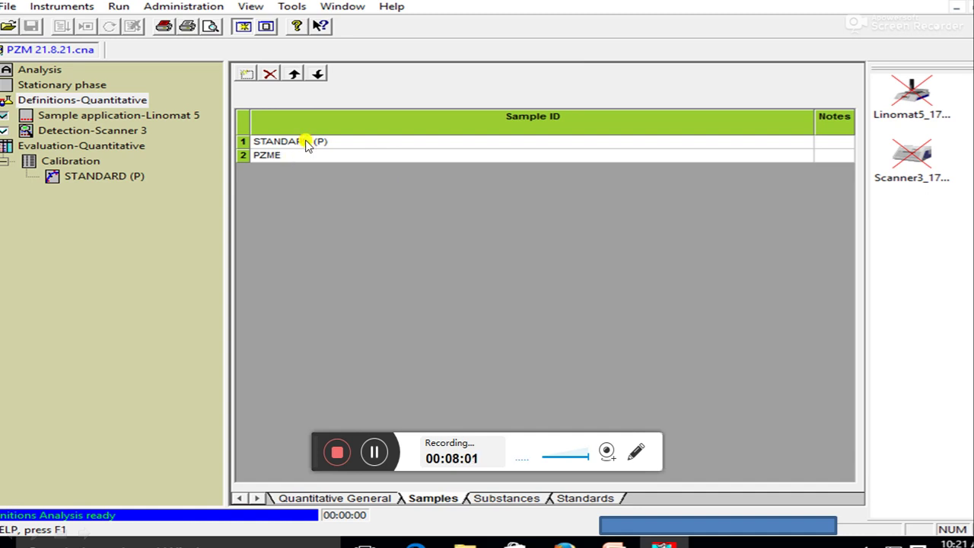
key(ctrl+Tab)
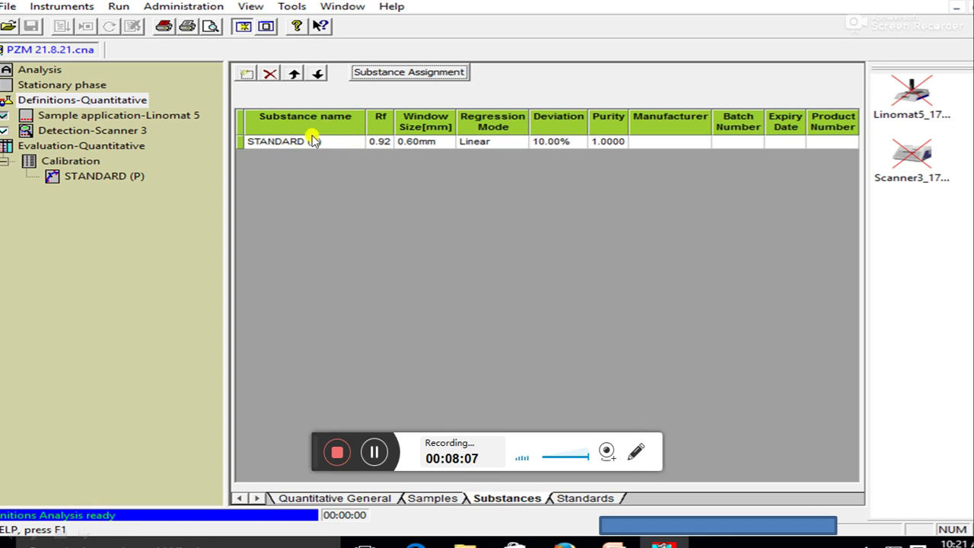
key(ctrl+Page_Down)
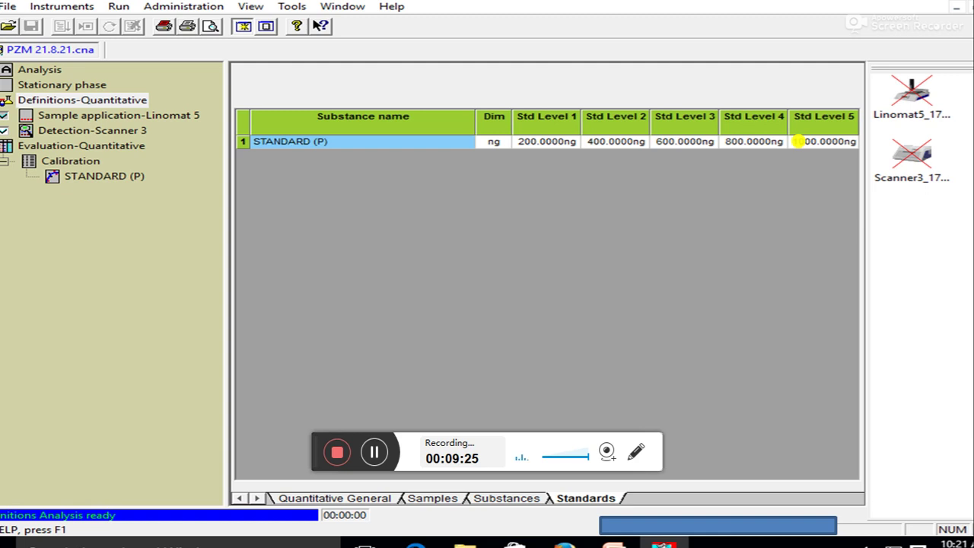
- Review the Linomat 5 sample application's general settings, track sequence and plate layout
click(464, 145)
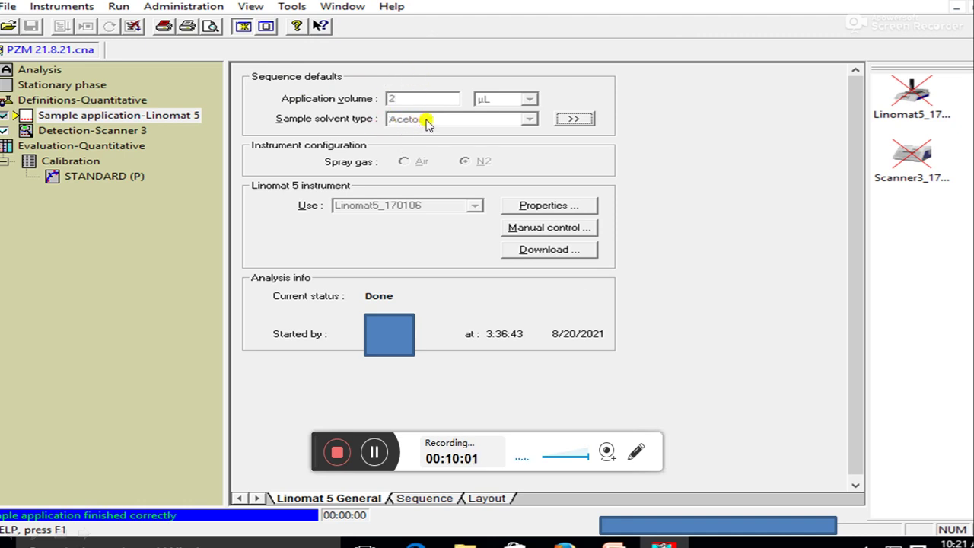
click(425, 502)
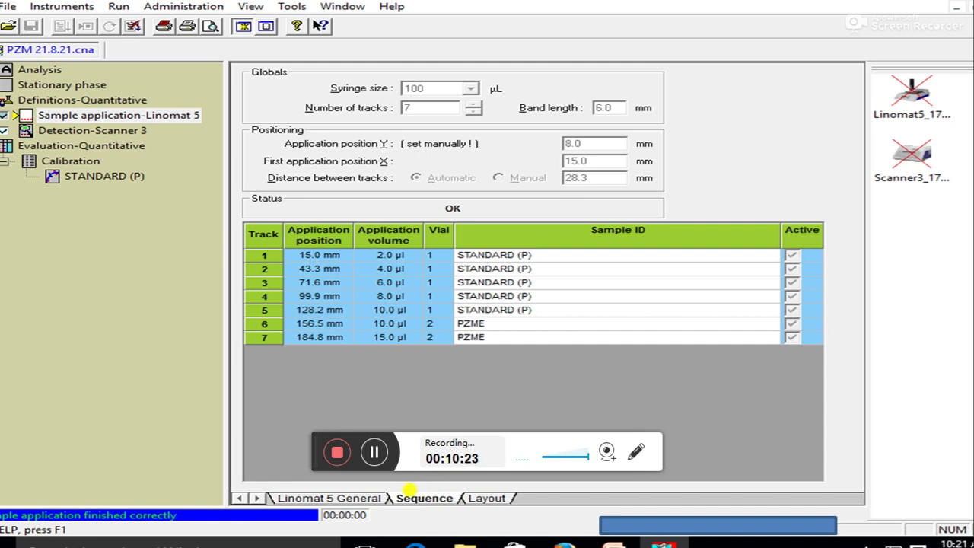
text(2)
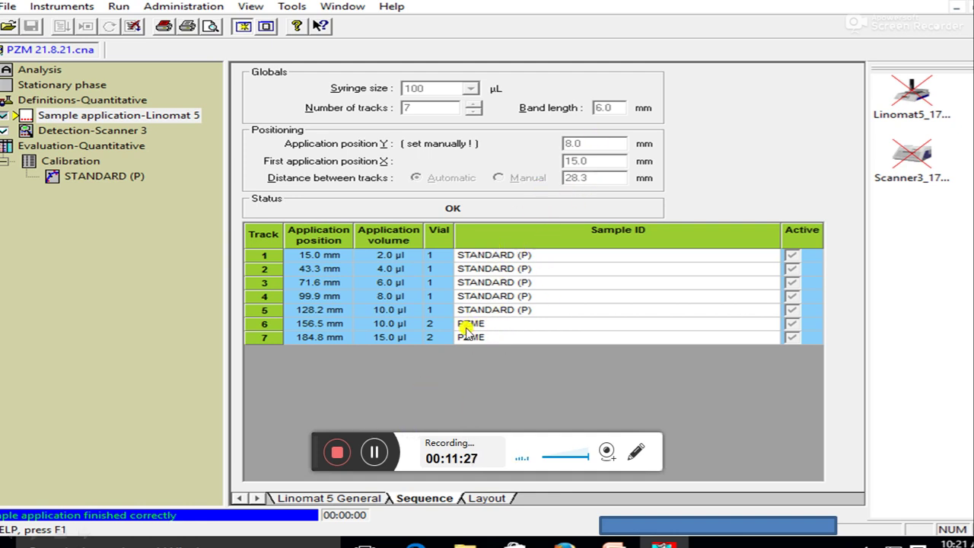
key(ctrl+Tab)
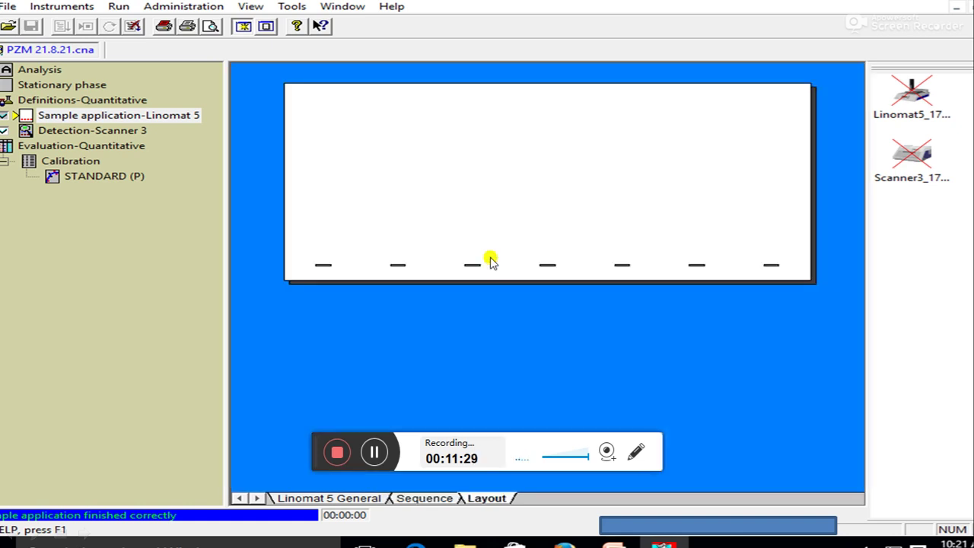
key(ctrl+shift+Tab)
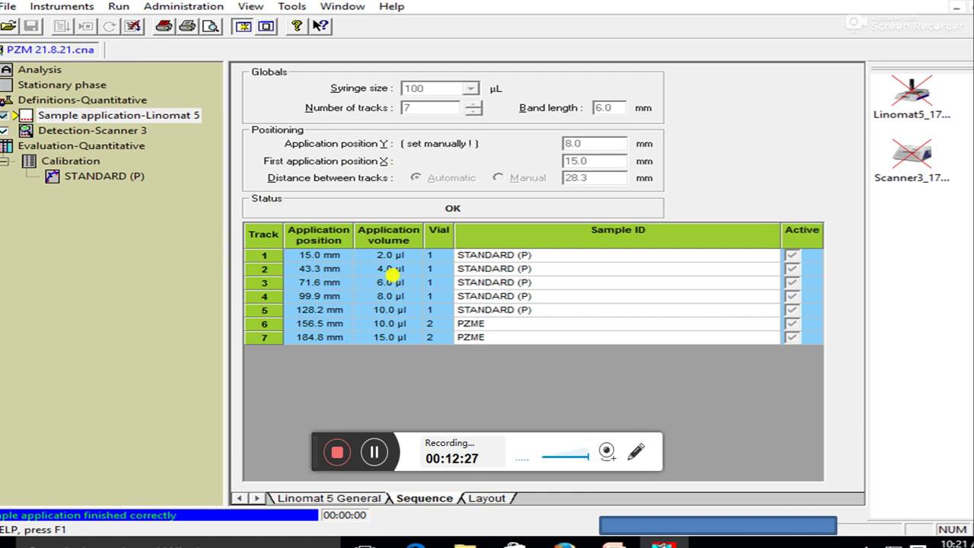
key(ctrl+Tab)
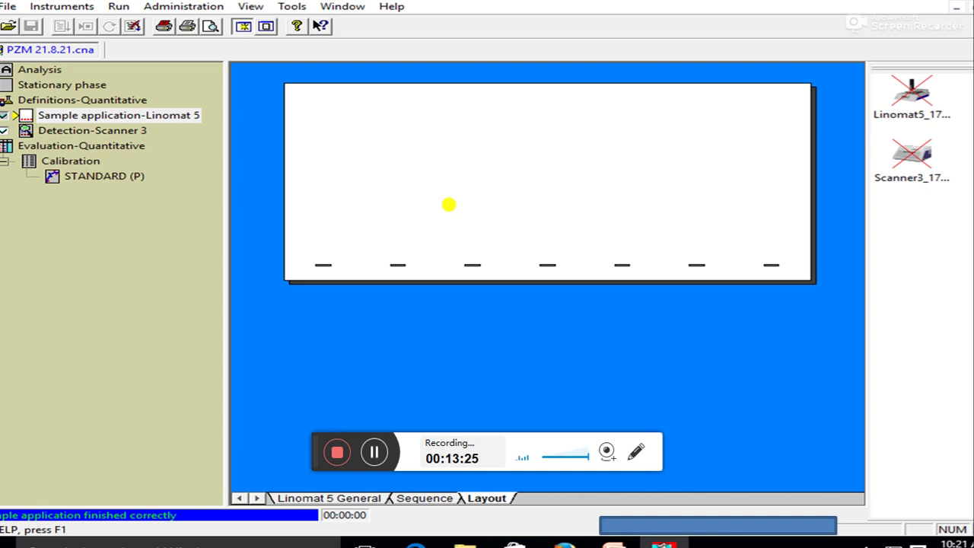
- Review the Scanner 3 detection's general, sequence, single-wavelength scan and integration settings
click(157, 133)
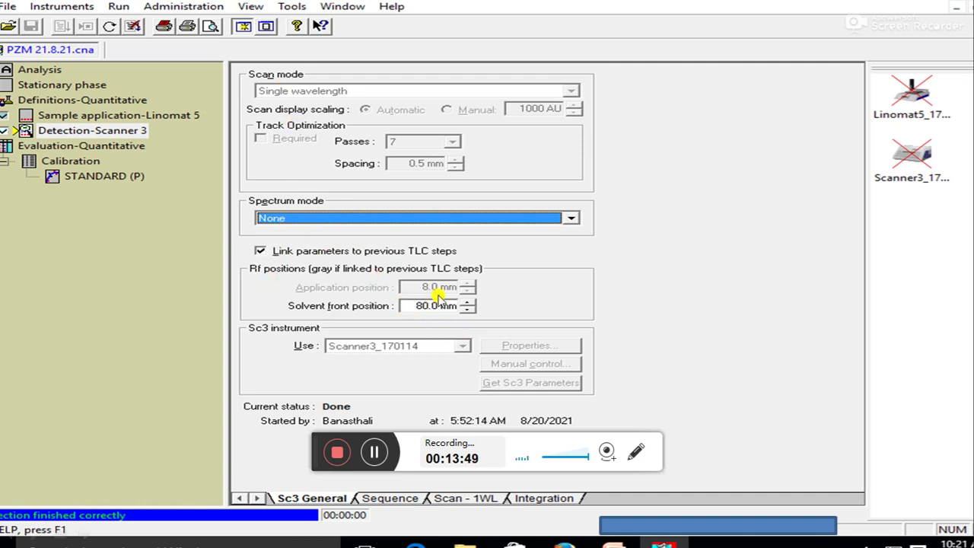
click(391, 500)
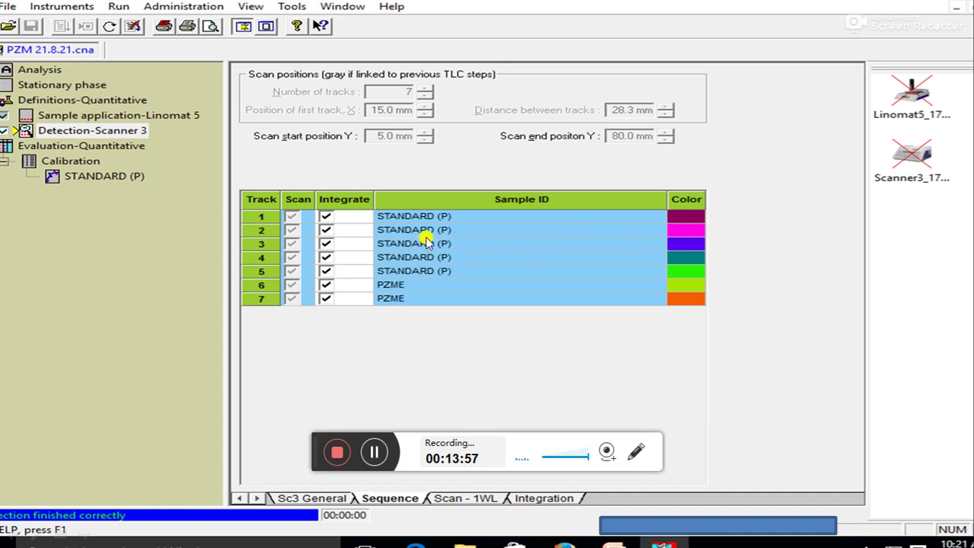
key(ctrl+Tab)
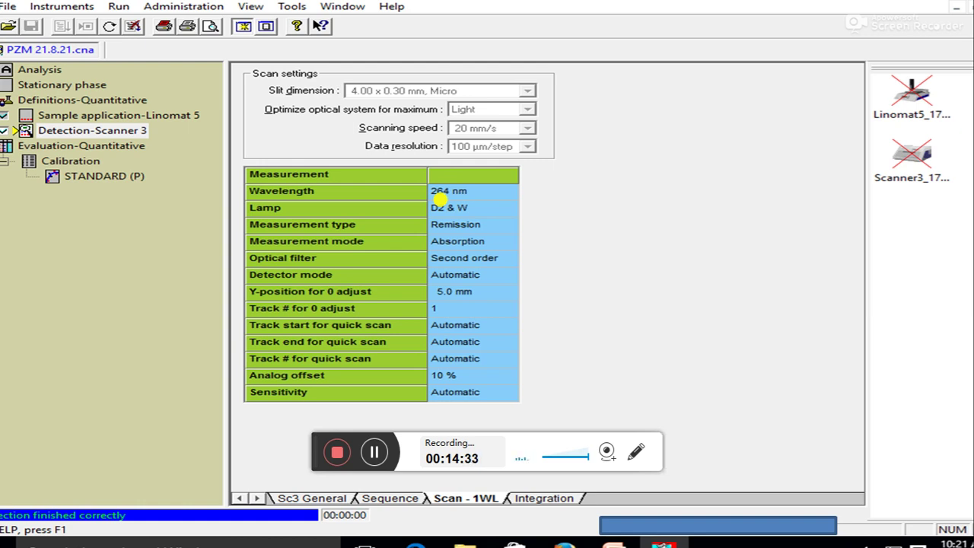
click(545, 499)
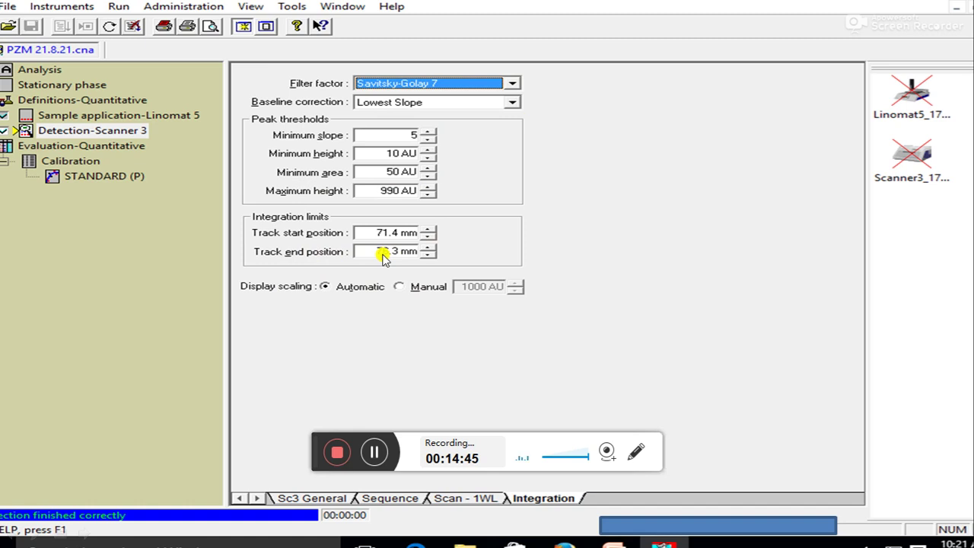
- Inspect Track 1's baseline and peak displays at 264 nm, and view the peak table for Track 5
click(125, 152)
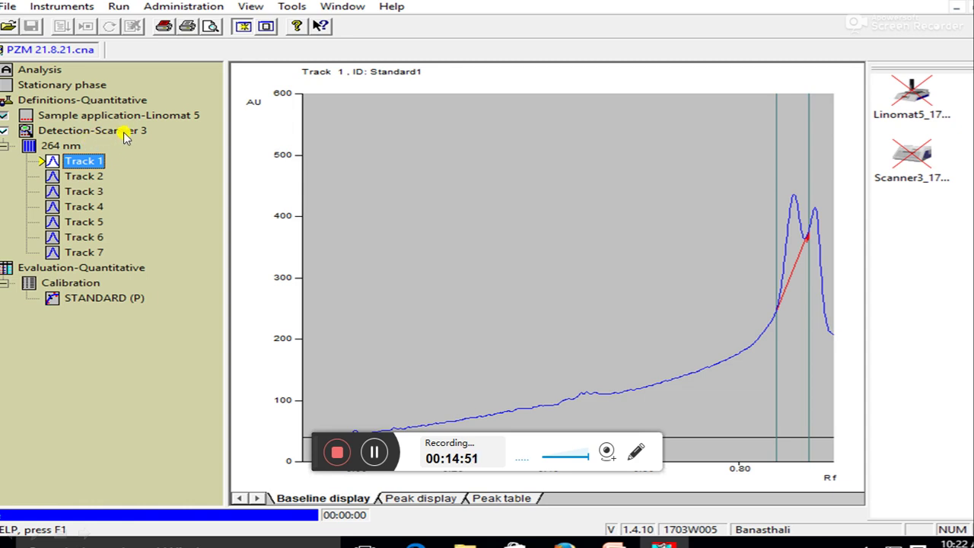
click(107, 131)
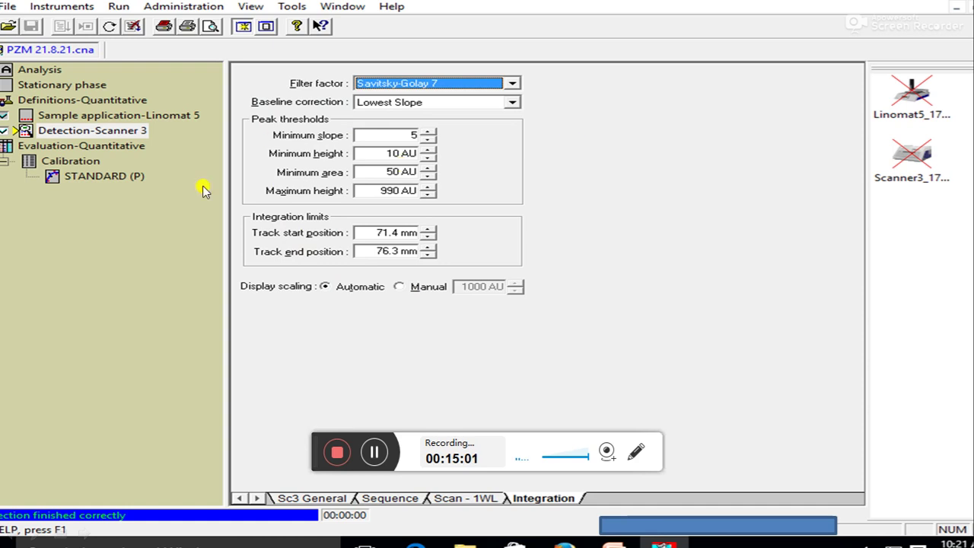
click(121, 145)
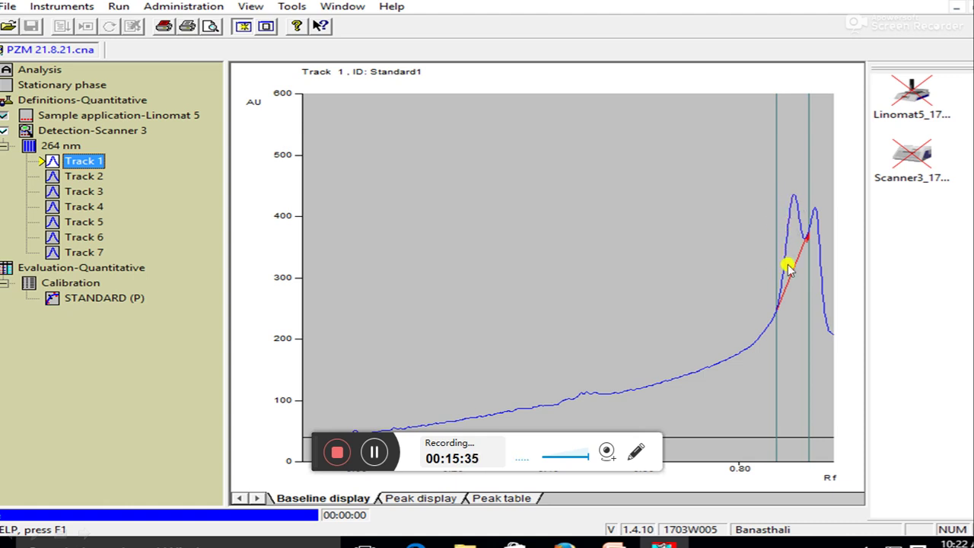
click(426, 498)
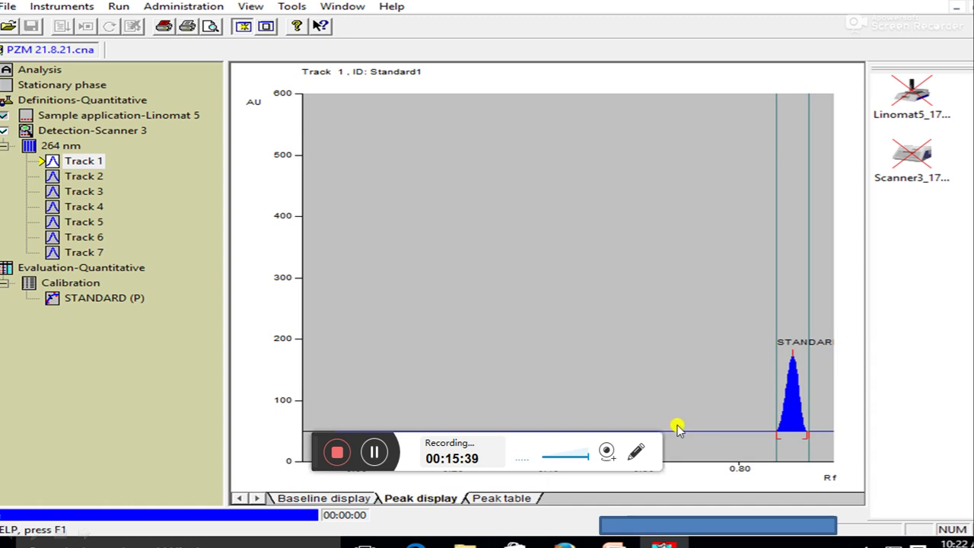
double_click(784, 424)
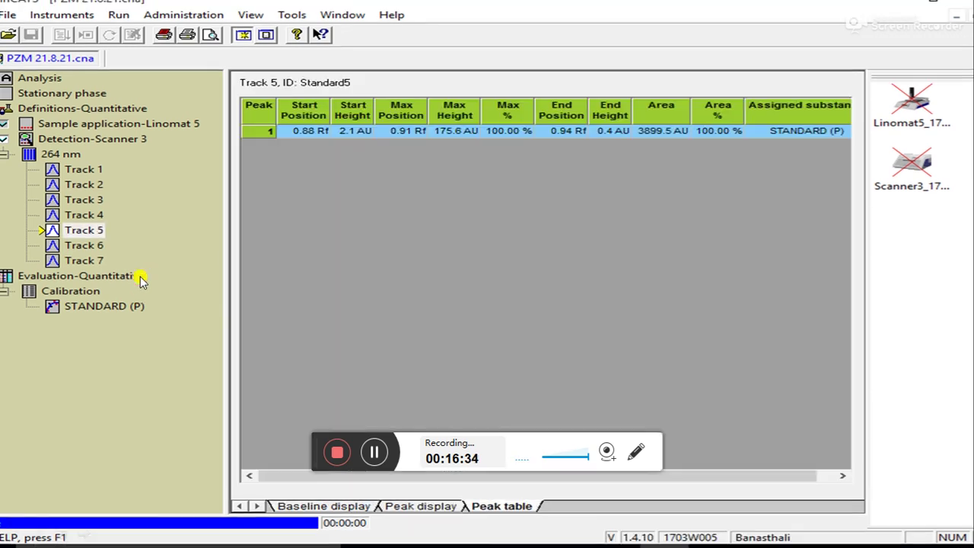
- Review the quantitative evaluation sequence and substance assignment, and view the calibration summary report
click(140, 276)
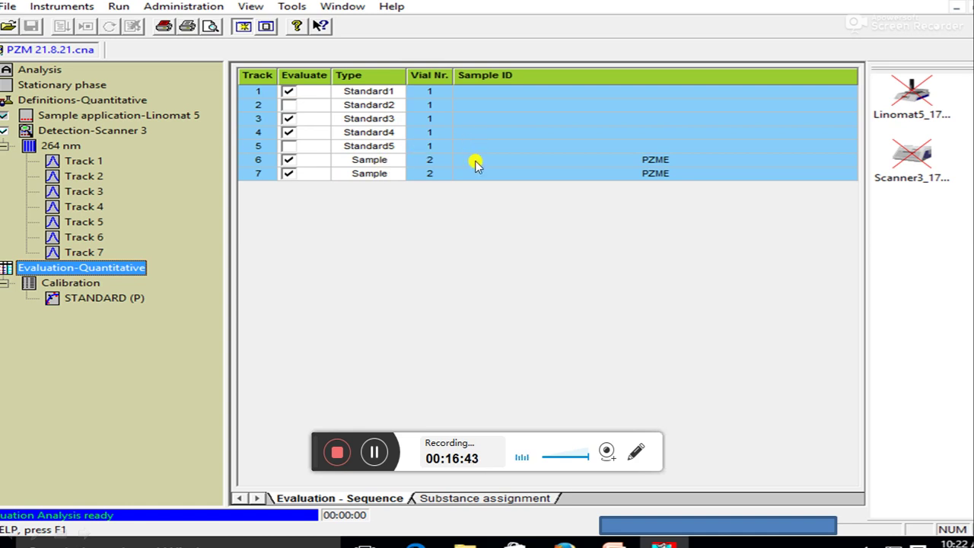
click(494, 496)
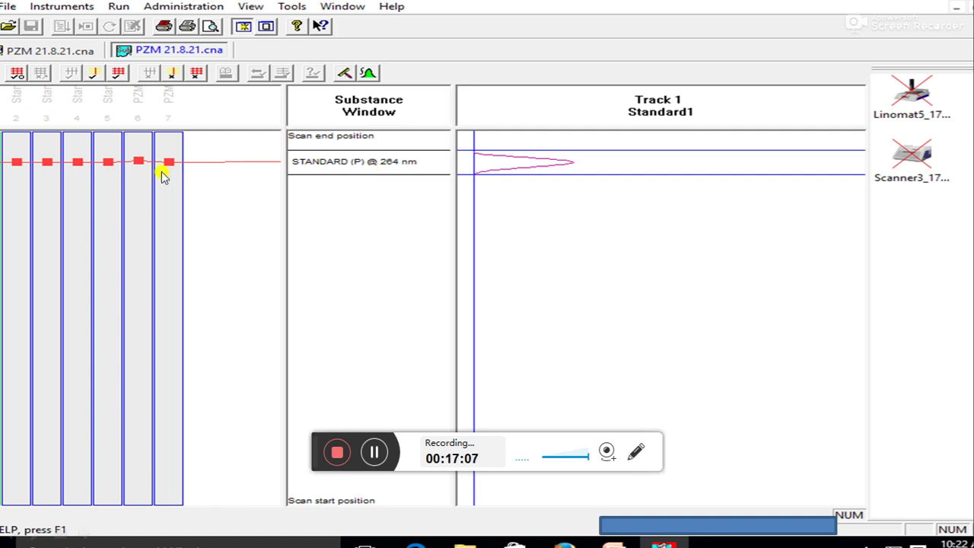
click(16, 75)
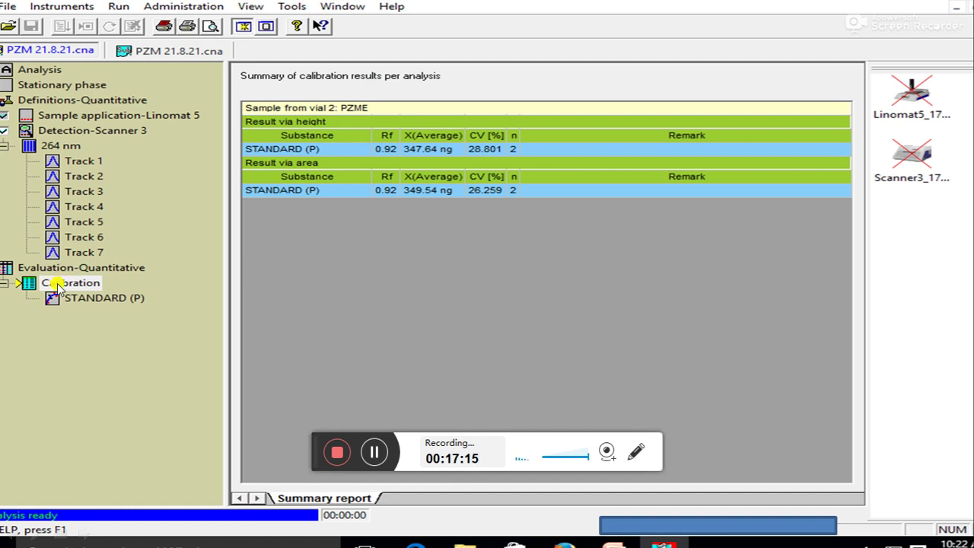
- Examine the STANDARD (P) calibration's substance summary and its regression graphs via height and area
click(87, 282)
click(123, 306)
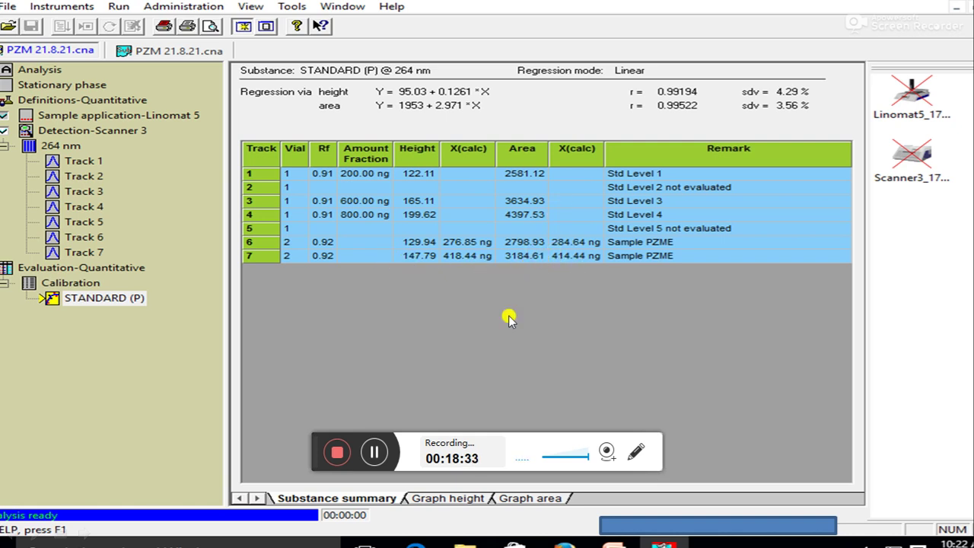
click(452, 499)
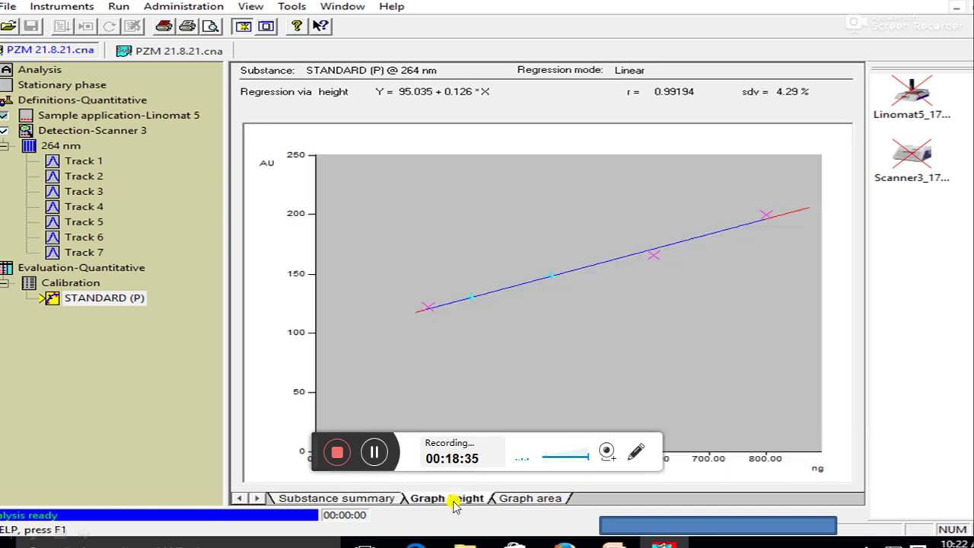
key(Right)
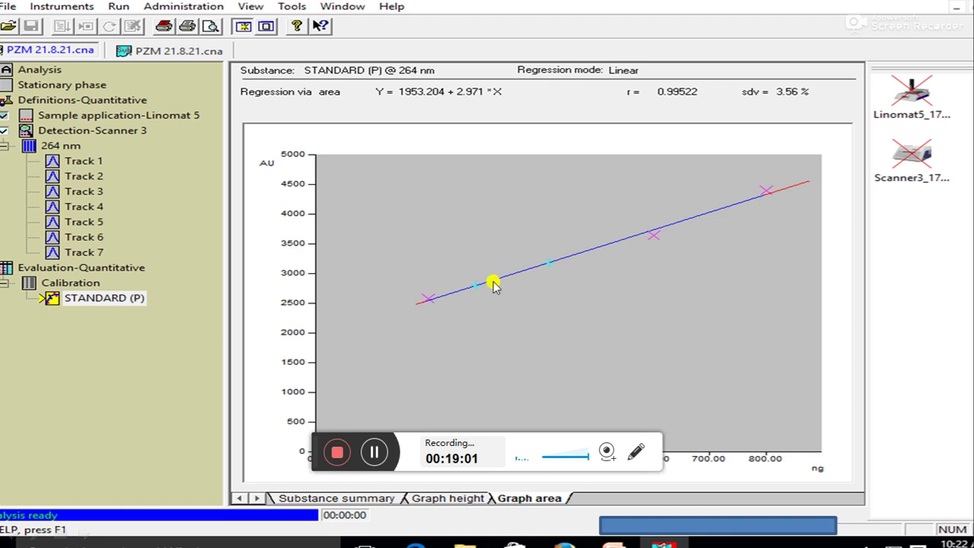
- Recheck the calculated sample amounts in the STANDARD (P) substance summary against the area regression graph
key(ctrl+Page_Up)
key(ctrl+Page_Up)
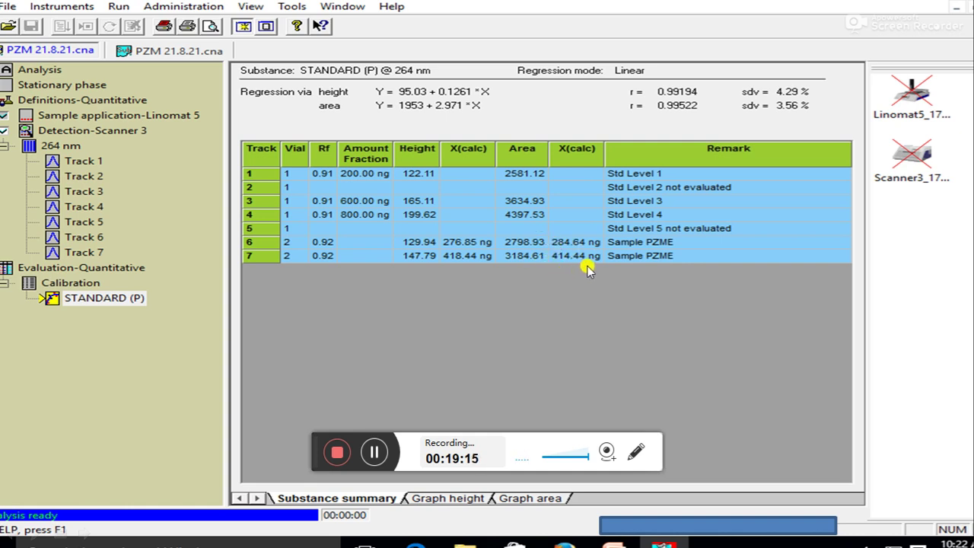
key(ctrl+Tab)
key(ctrl+Tab)
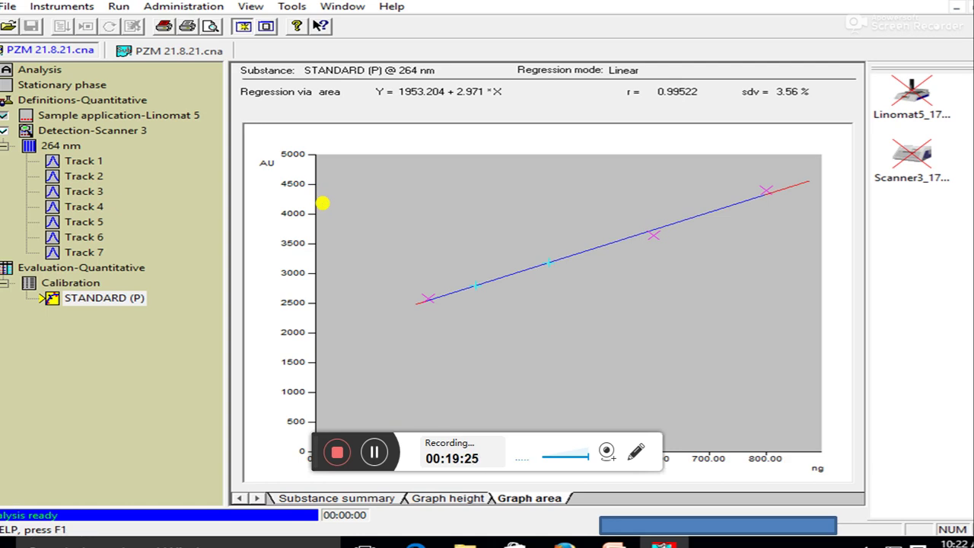
- Go back to the calibration summary report for the PZME sample
key(alt+Tab)
key(alt+Tab)
key(ctrl+Page_Up)
key(Up)
key(Up)
key(Up)
key(Up)
key(Up)
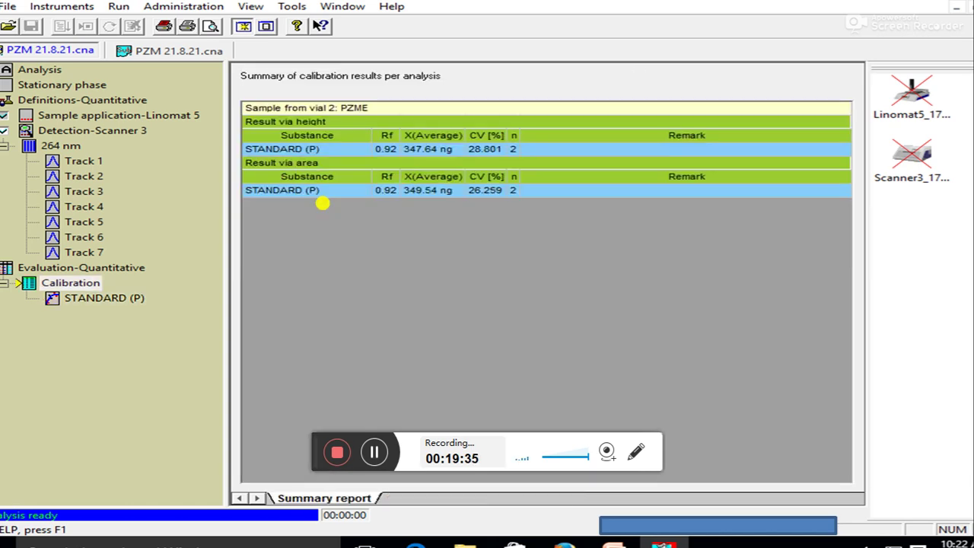
- Go back through the analysis steps to the Scanner 3 integration settings
key(ctrl+Page_Up)
key(Up)
key(Up)
key(Up)
key(Up)
key(ctrl+Page_Up)
key(ctrl+Page_Up)
key(Up)
key(Up)
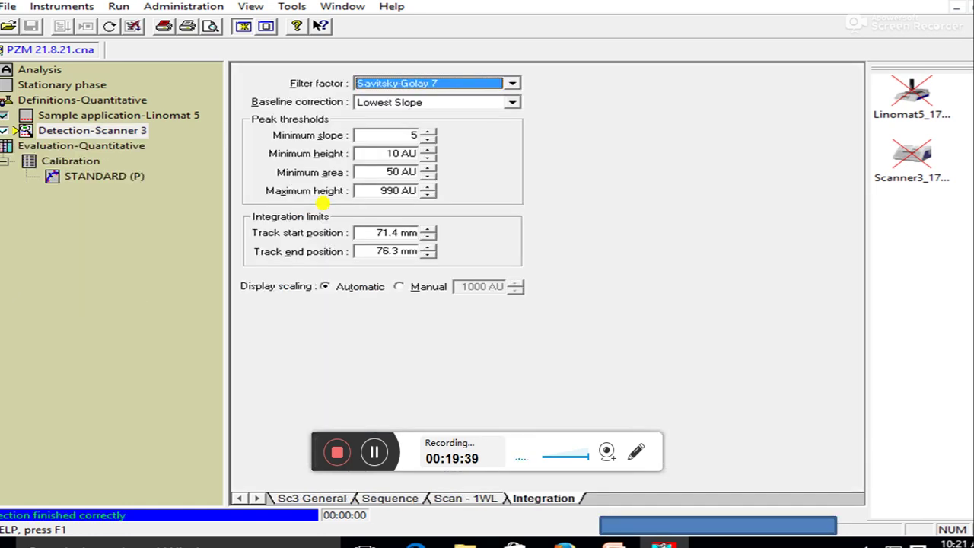
- Revisit the Scanner 3 general settings and the Linomat 5 plate layout
key(ctrl+Page_Up)
key(ctrl+Page_Up)
key(ctrl+Page_Up)
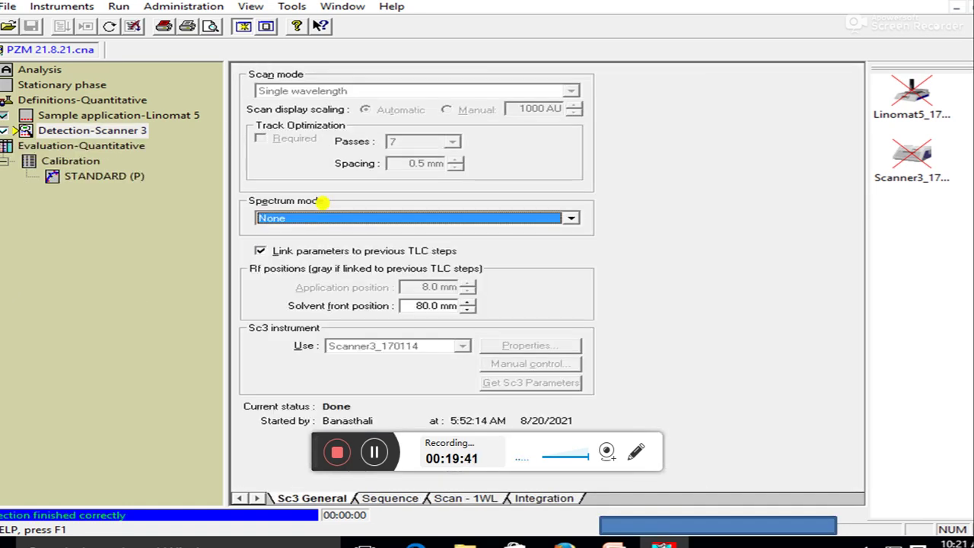
key(ctrl+Page_Up)
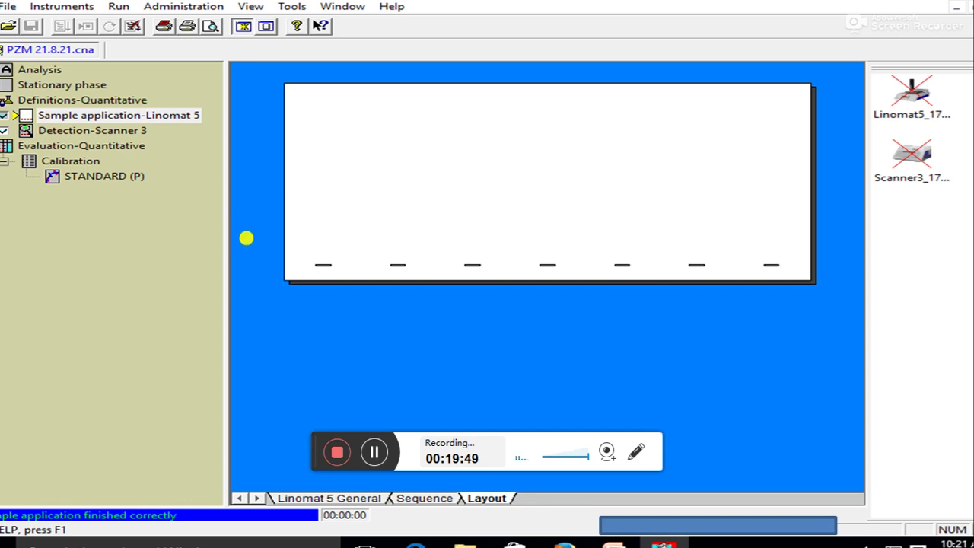
- View Track 5's peak display and the STANDARD (P) regression graph via area again
key(Down)
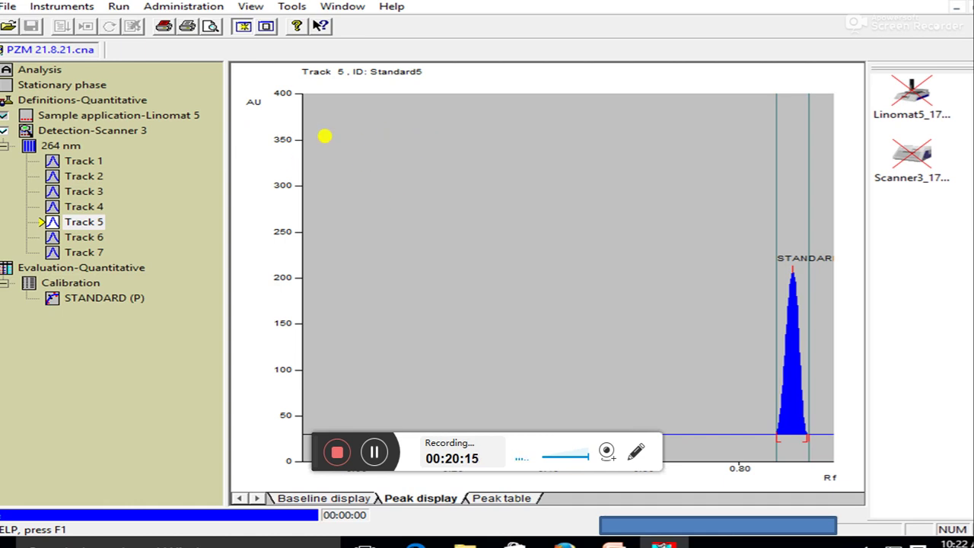
key(ctrl+Tab)
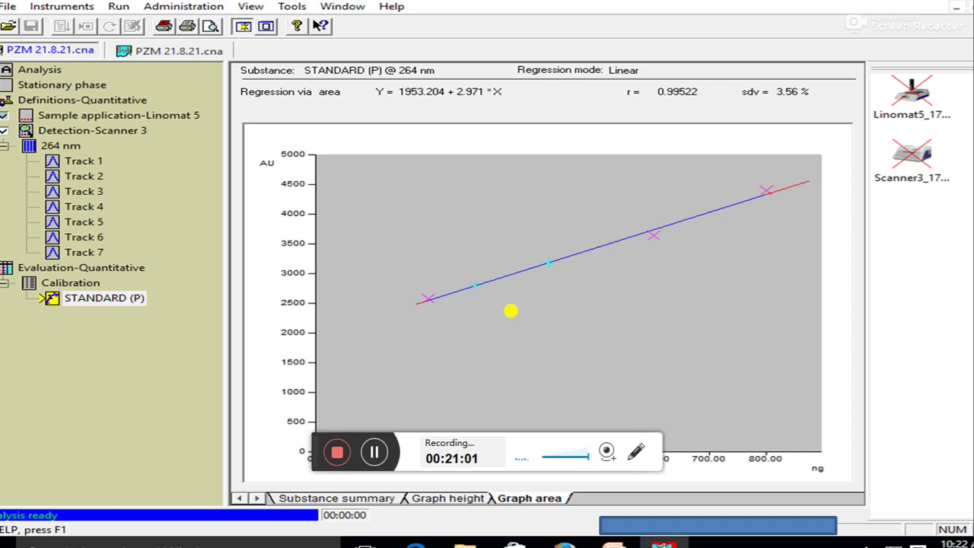
- Look at the closing presentation slide, and return in winCATS to the calibration summary and evaluation sequence
key(alt+Tab)
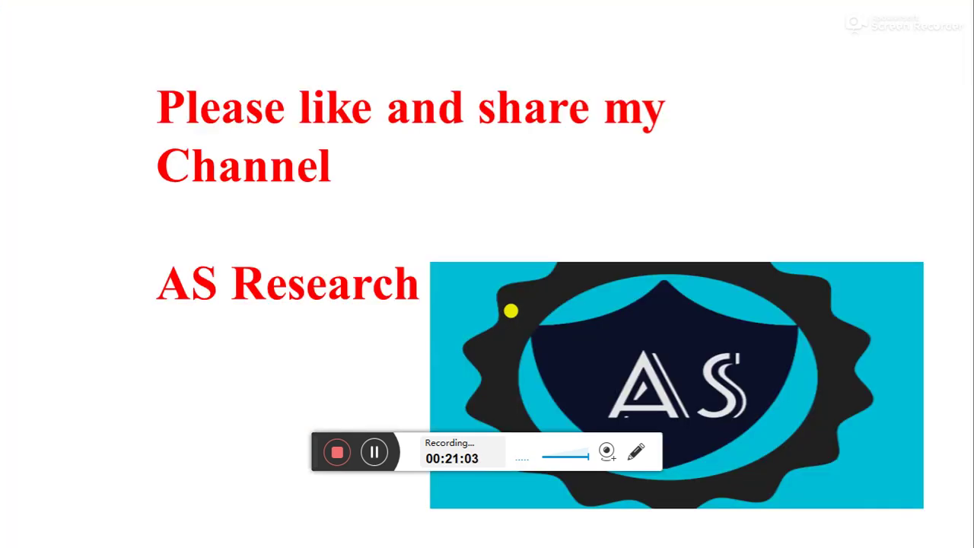
key(alt+Tab)
key(Up)
key(Up)
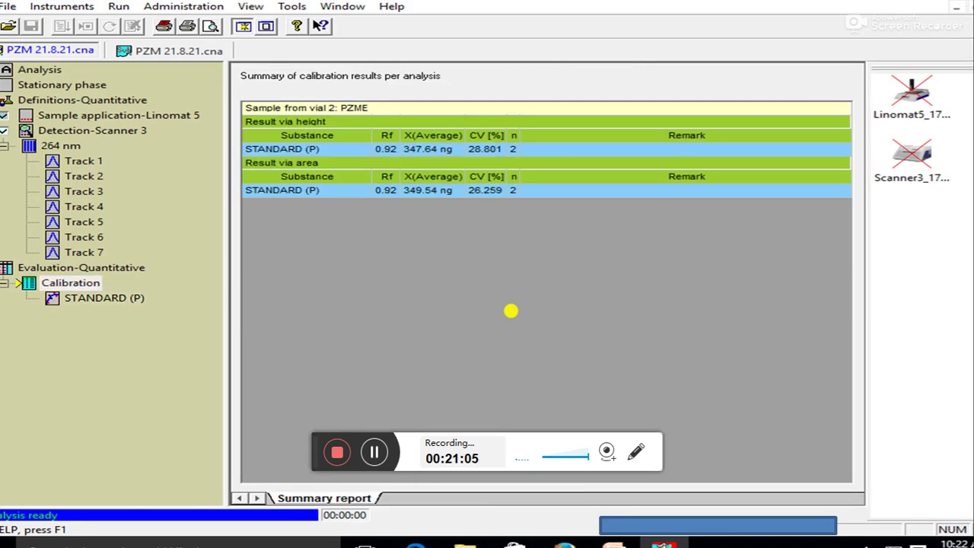
key(Up)
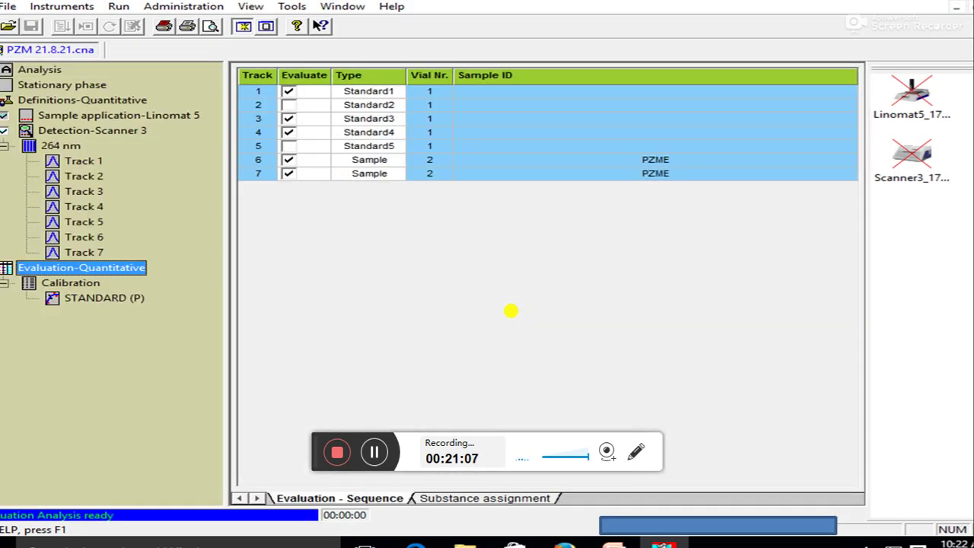